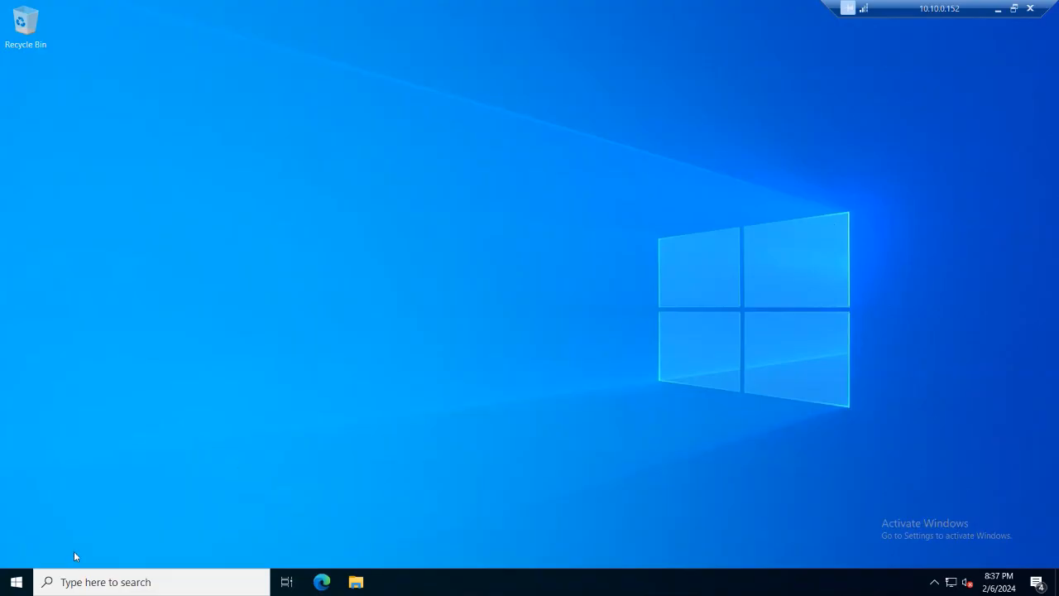
Check the Windows version by running winver in Command Prompt, and close both windows.
{"action": "key", "text": "super"}
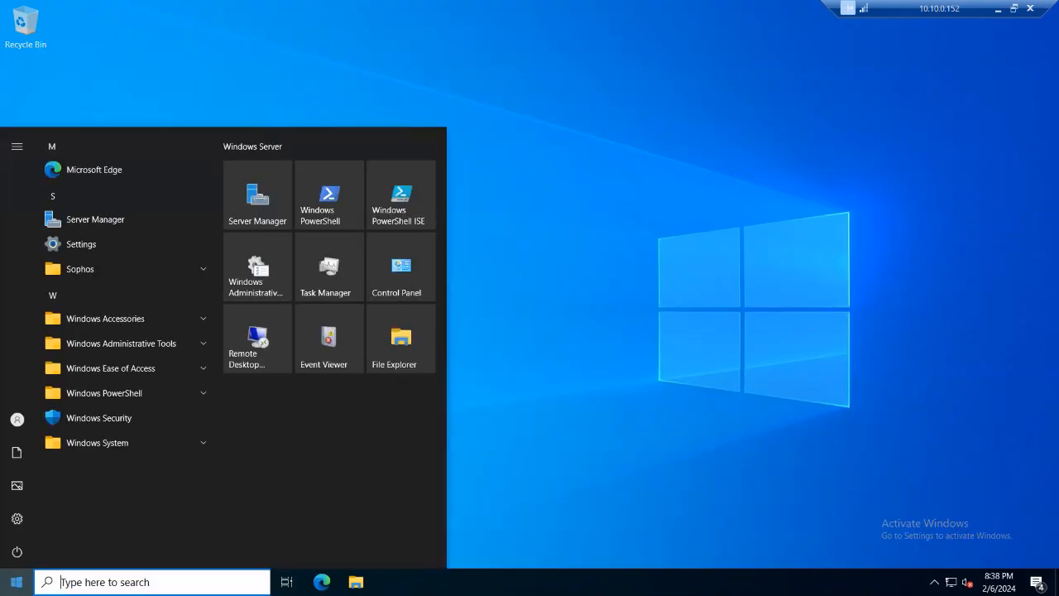
{"action": "type", "text": "cmd"}
{"action": "left_click", "coordinate": [91, 208]}
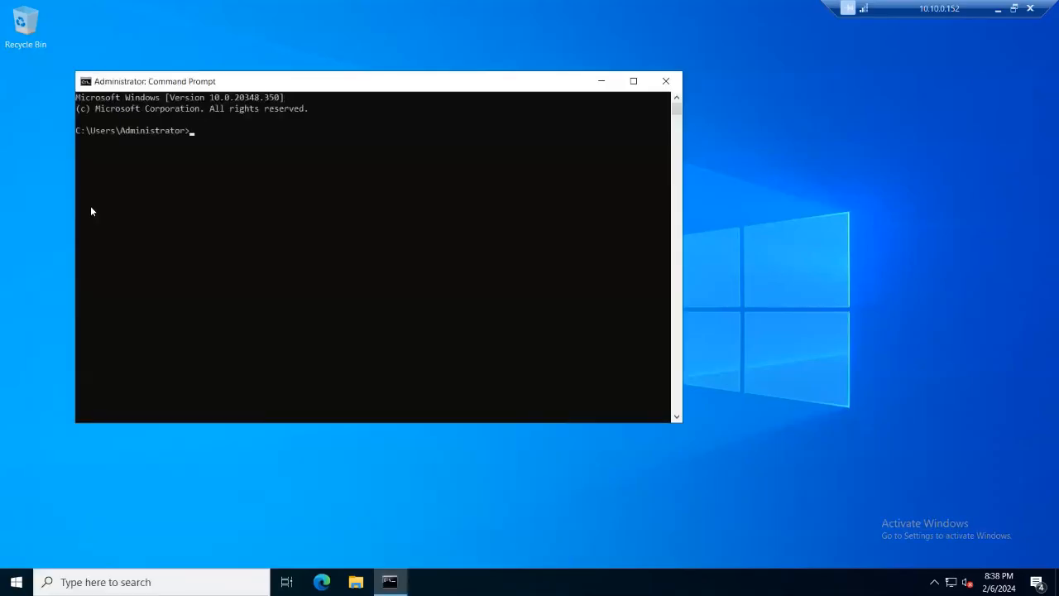
{"action": "type", "text": "winver"}
{"action": "key", "text": "Return"}
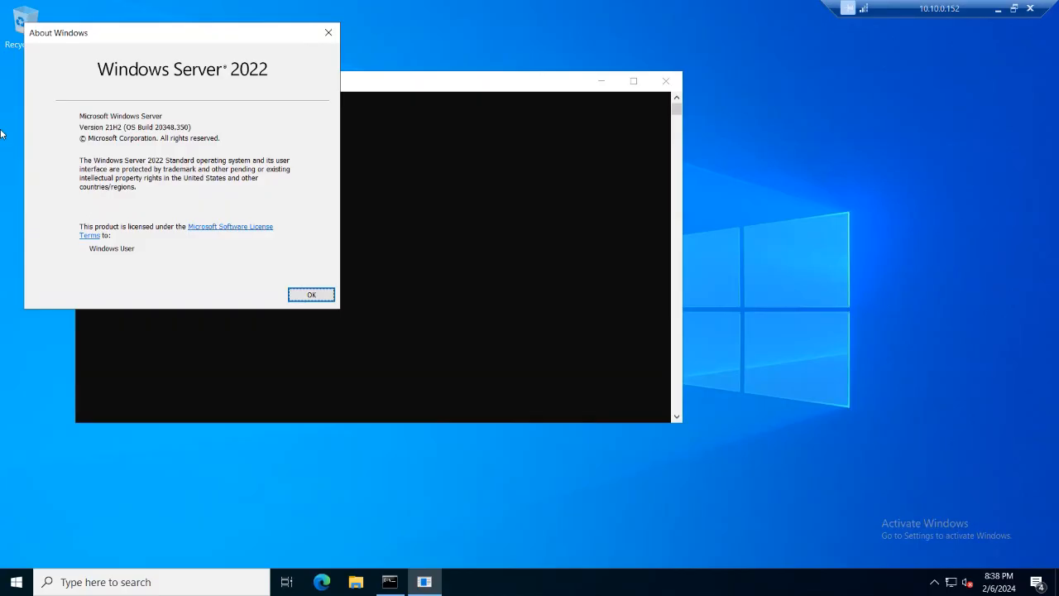
{"action": "left_click", "coordinate": [328, 37]}
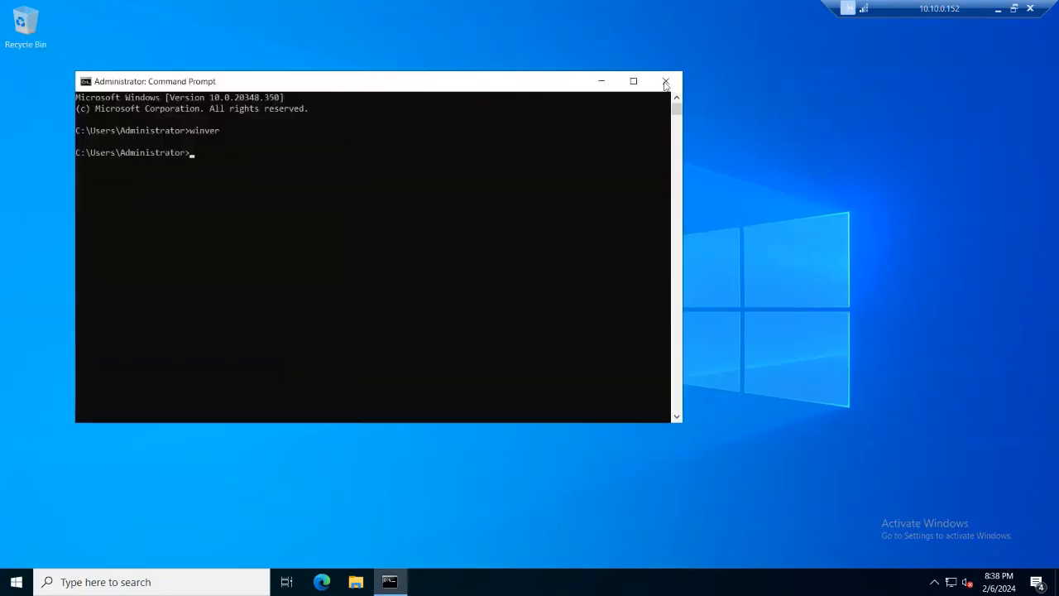
{"action": "left_click", "coordinate": [666, 85]}
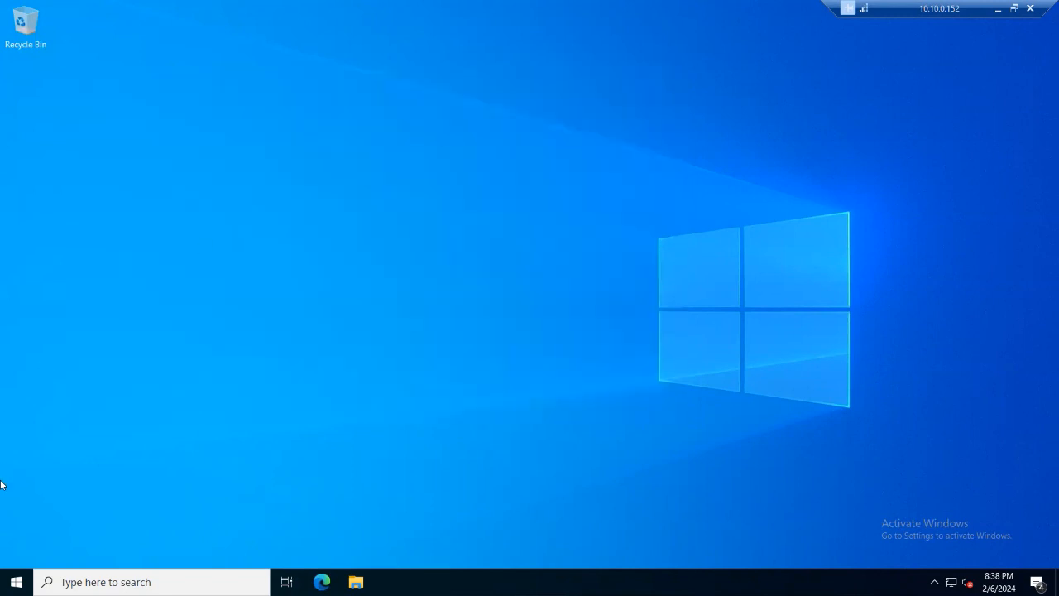
Open Windows Administrative Tools and look through the full list of installed tools for an IIS entry.
{"action": "left_click", "coordinate": [15, 582]}
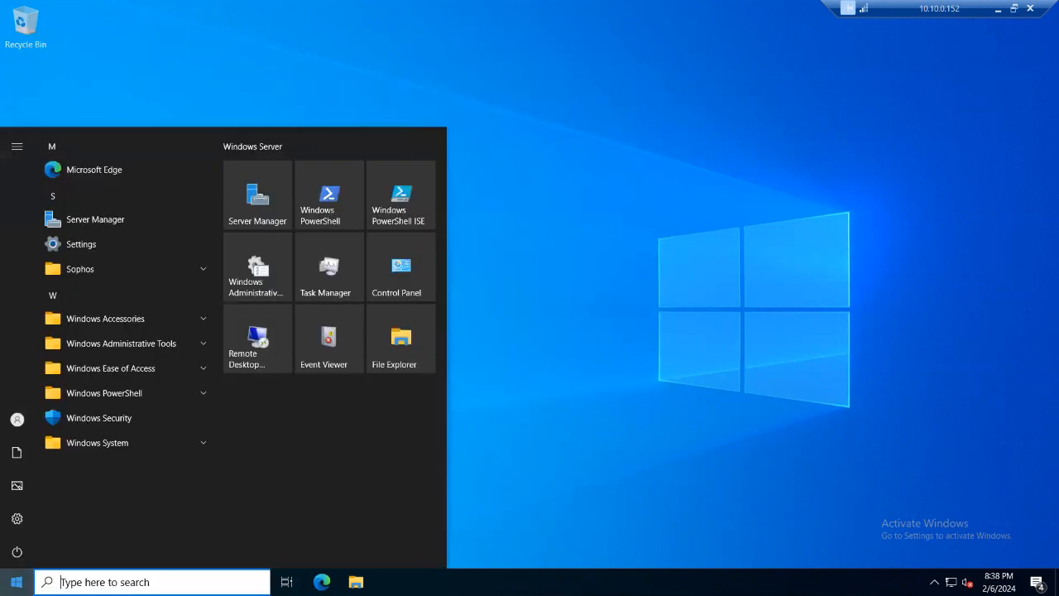
{"action": "left_click", "coordinate": [266, 286]}
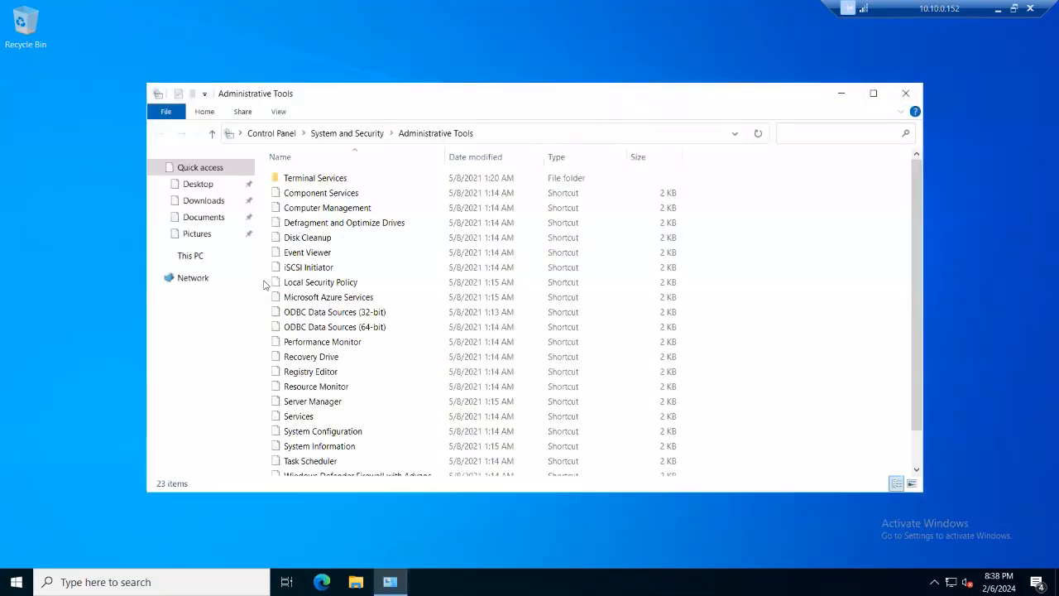
{"action": "left_click", "coordinate": [873, 94]}
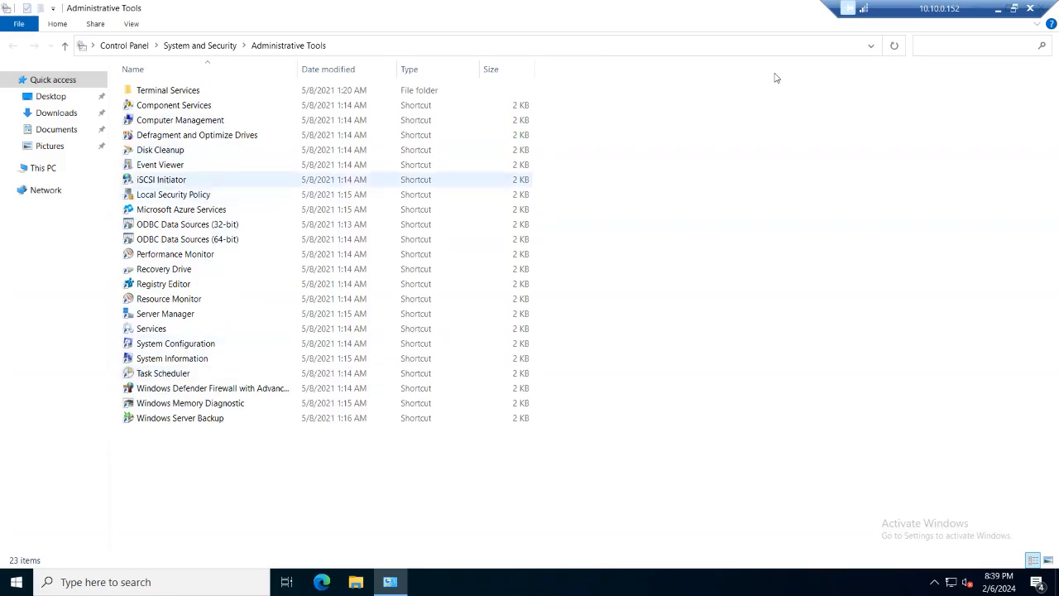
{"action": "double_click", "coordinate": [282, 9]}
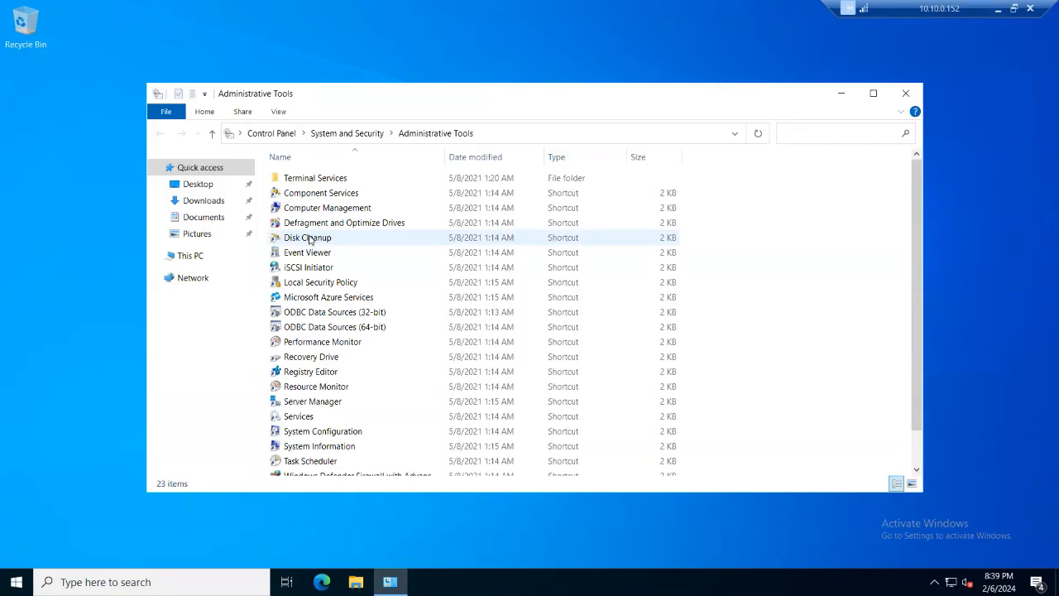
In Server Manager, start adding roles and features with a role-based or feature-based installation on testserver22.
{"action": "left_click", "coordinate": [16, 581]}
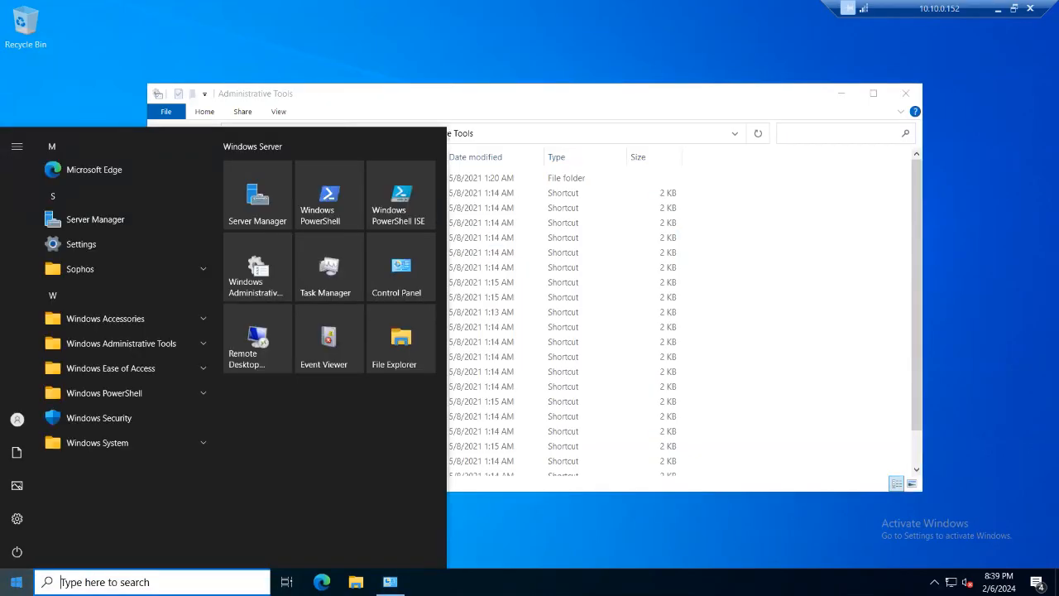
{"action": "left_click", "coordinate": [246, 210]}
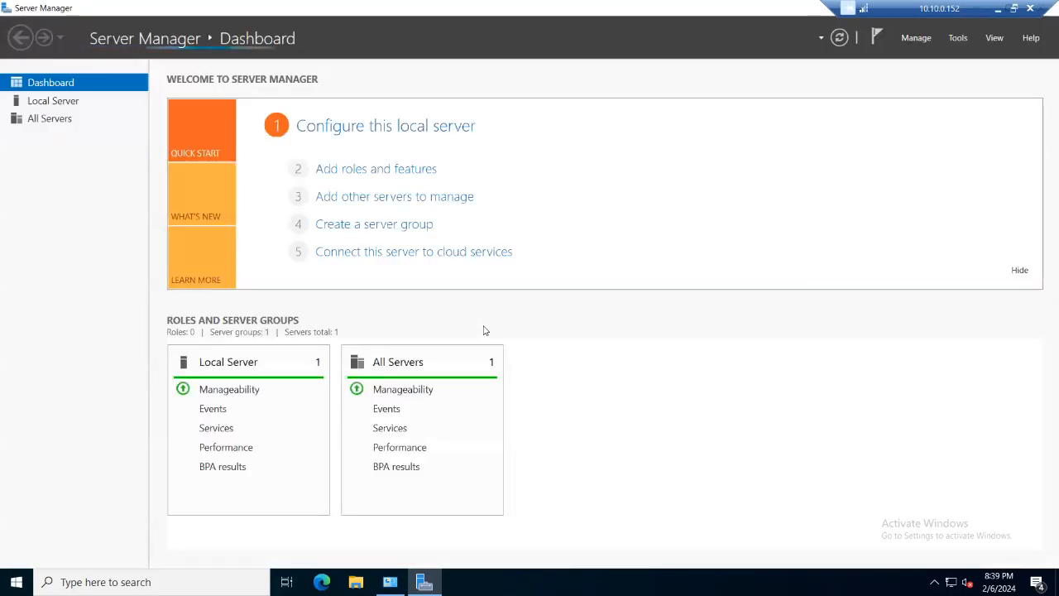
{"action": "left_click", "coordinate": [916, 56]}
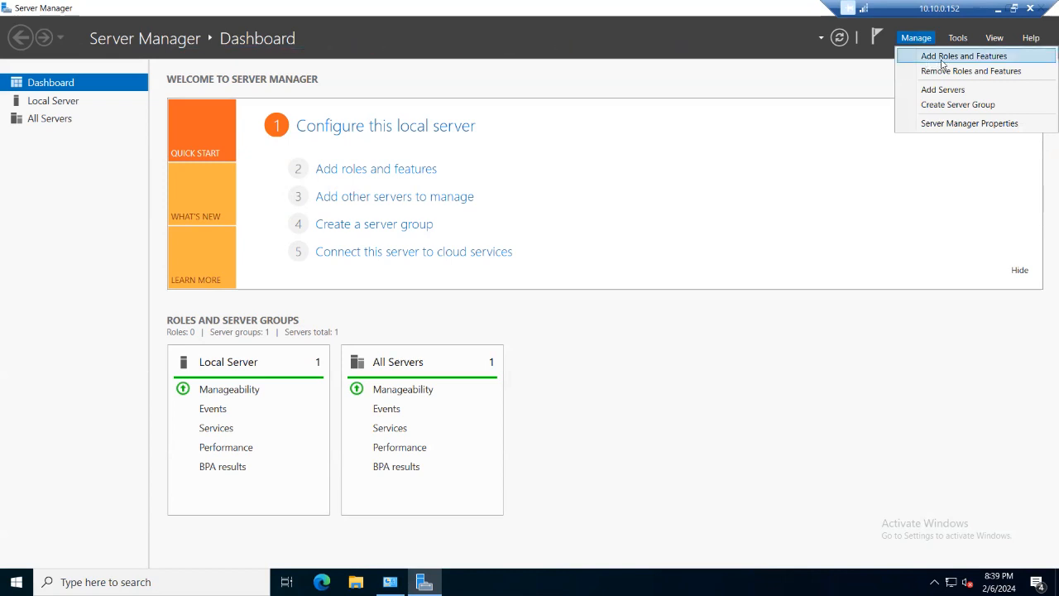
{"action": "left_click", "coordinate": [941, 60]}
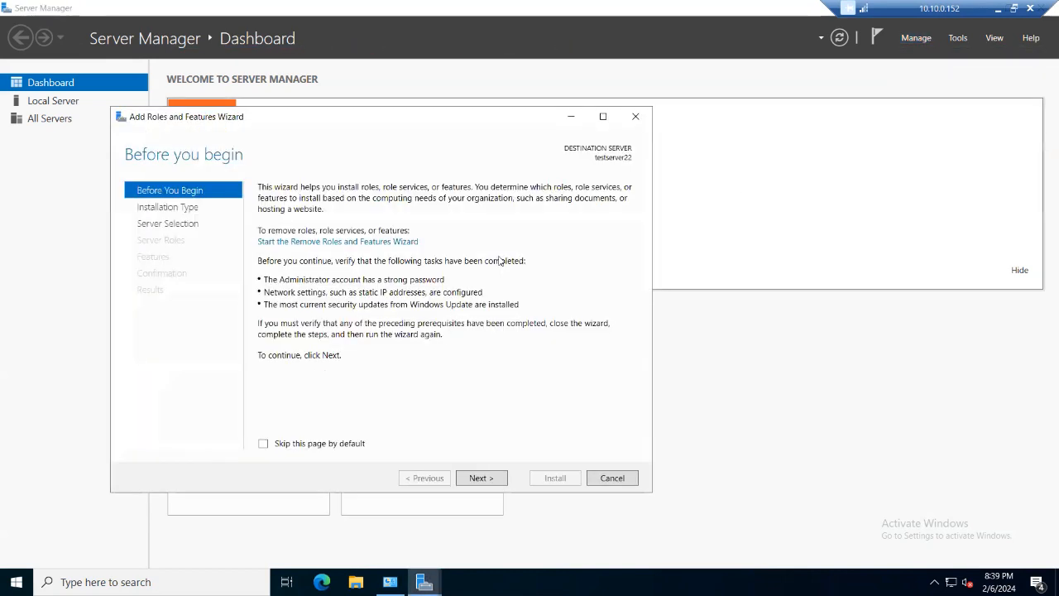
{"action": "left_click", "coordinate": [482, 479]}
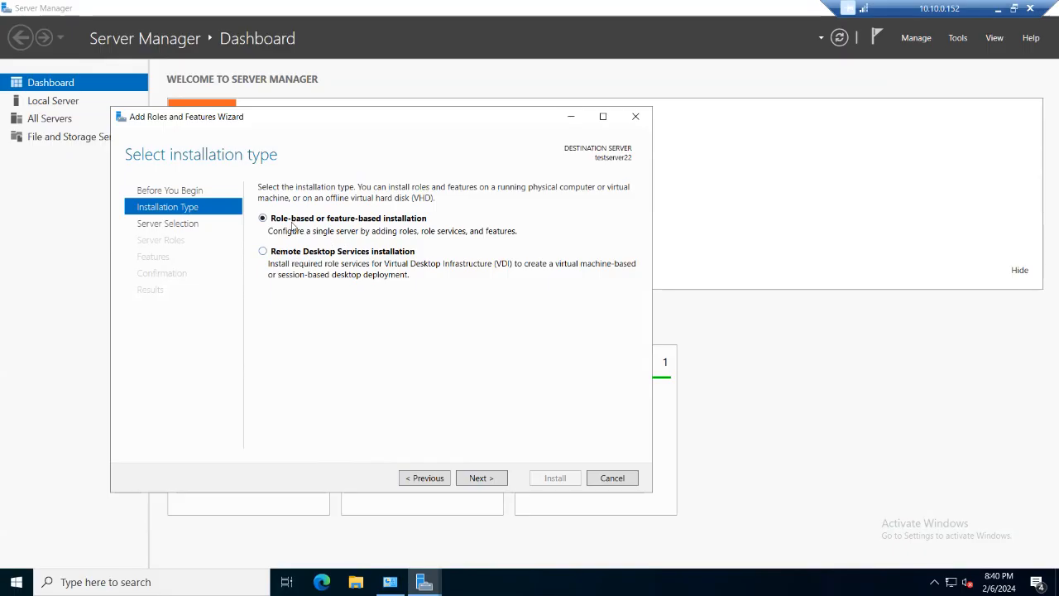
{"action": "left_click", "coordinate": [482, 478]}
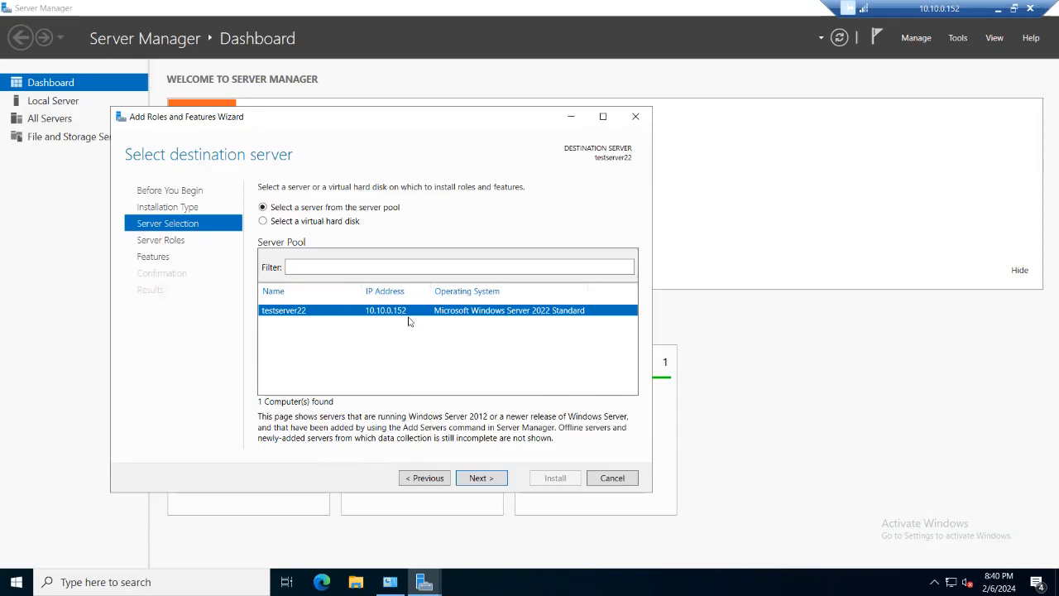
{"action": "left_click", "coordinate": [481, 479]}
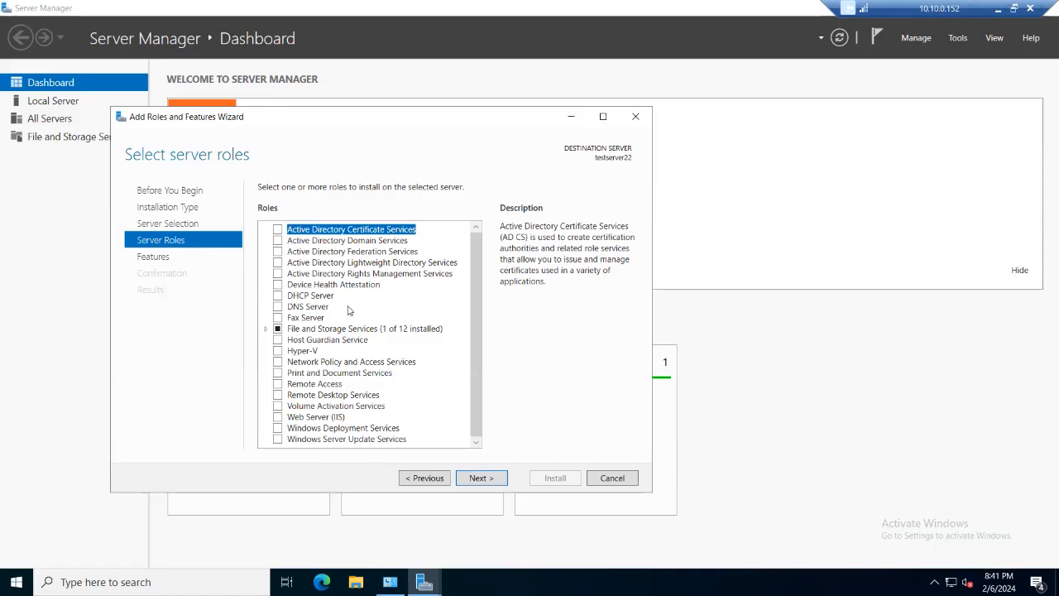
Add the Web Server (IIS) role with its management tools, keeping the default feature selection.
{"action": "left_click", "coordinate": [277, 418]}
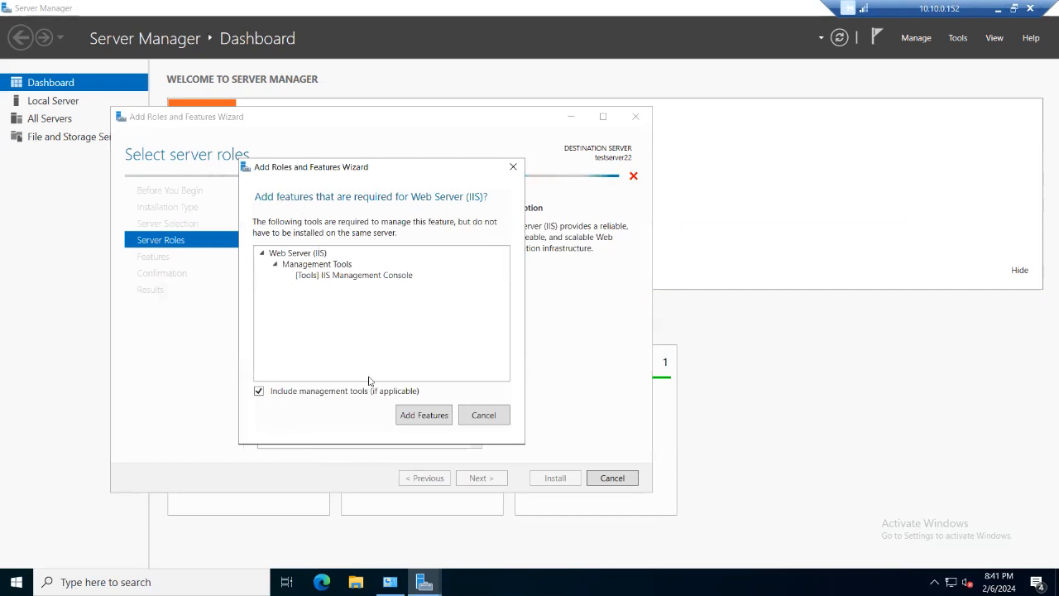
{"action": "left_click", "coordinate": [416, 416]}
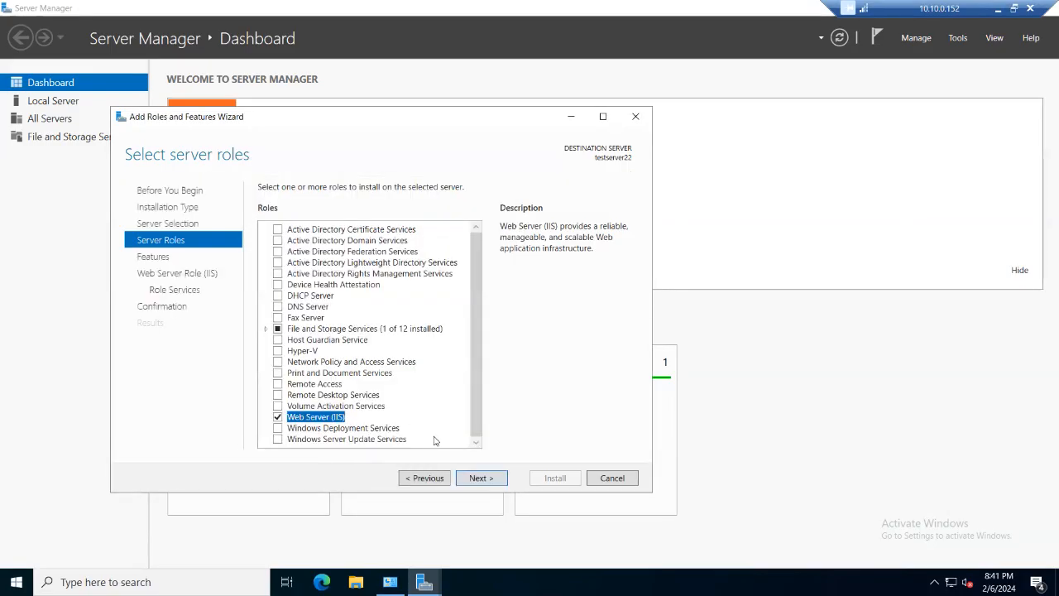
{"action": "left_click", "coordinate": [479, 478]}
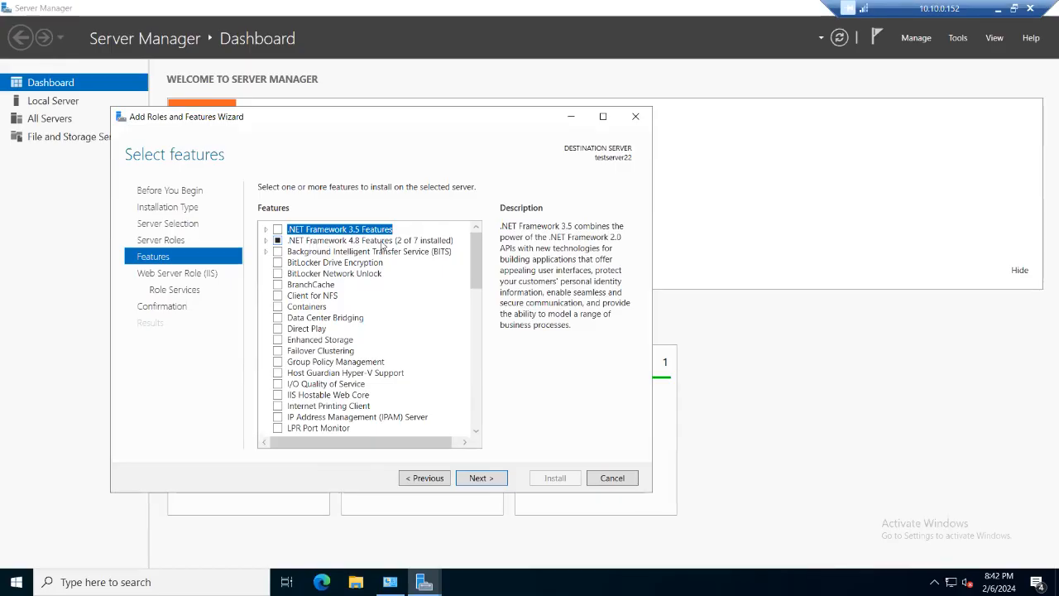
{"action": "left_click", "coordinate": [488, 481]}
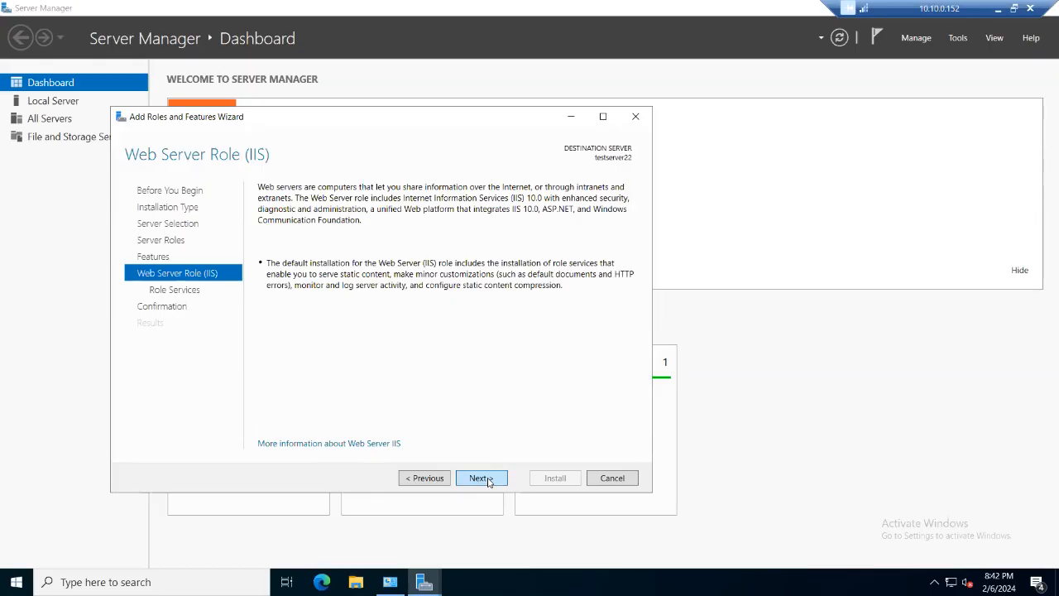
{"action": "left_click", "coordinate": [488, 481]}
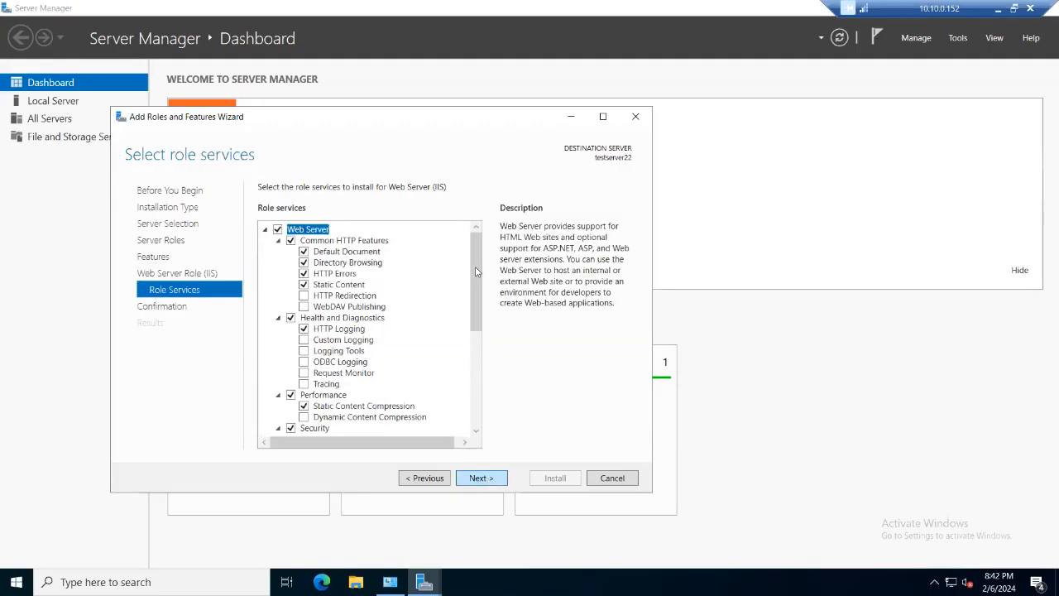
Review and keep the default IIS role services, install the selections, and close the wizard.
{"action": "left_click_drag", "start_coordinate": [476, 272], "coordinate": [466, 422]}
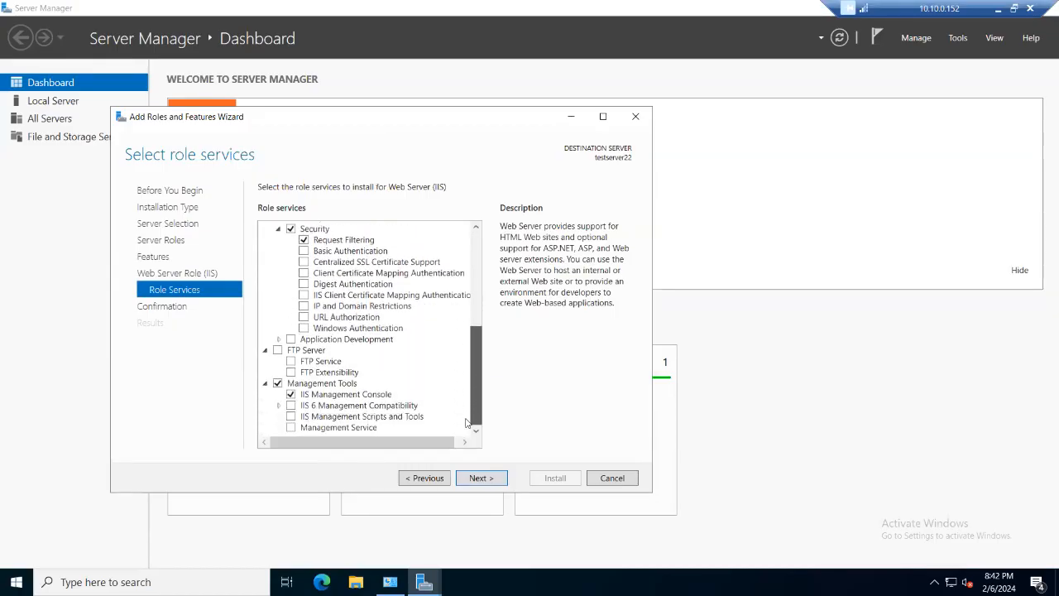
{"action": "left_click", "coordinate": [474, 481]}
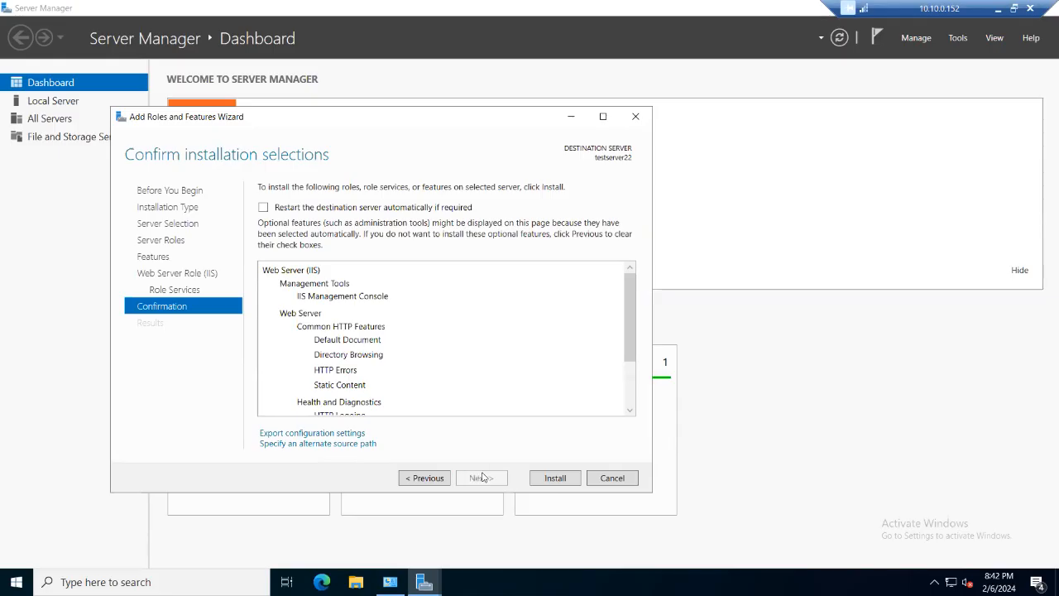
{"action": "left_click", "coordinate": [555, 478]}
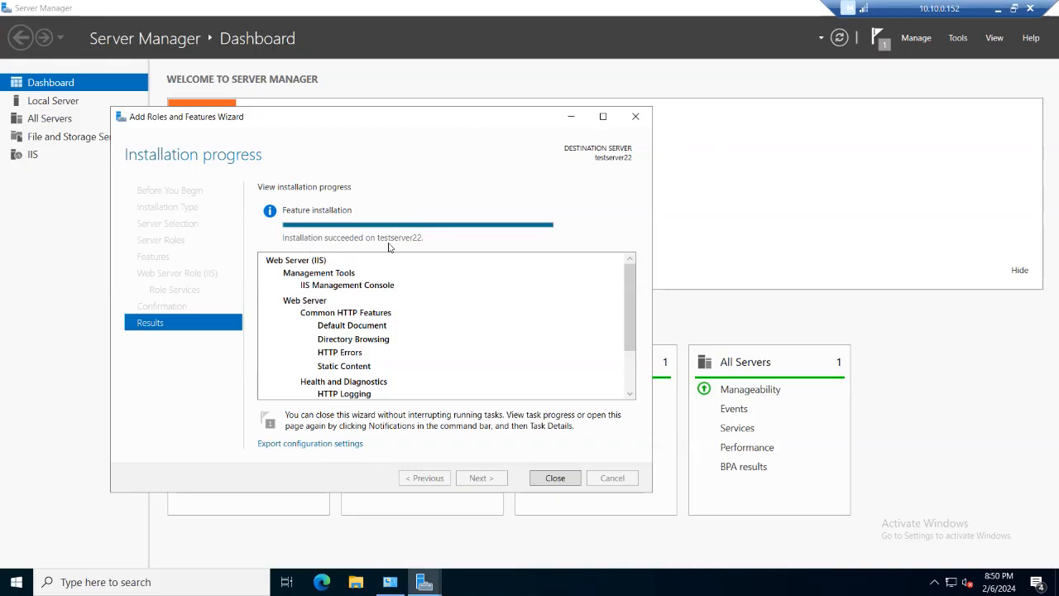
{"action": "left_click", "coordinate": [564, 481]}
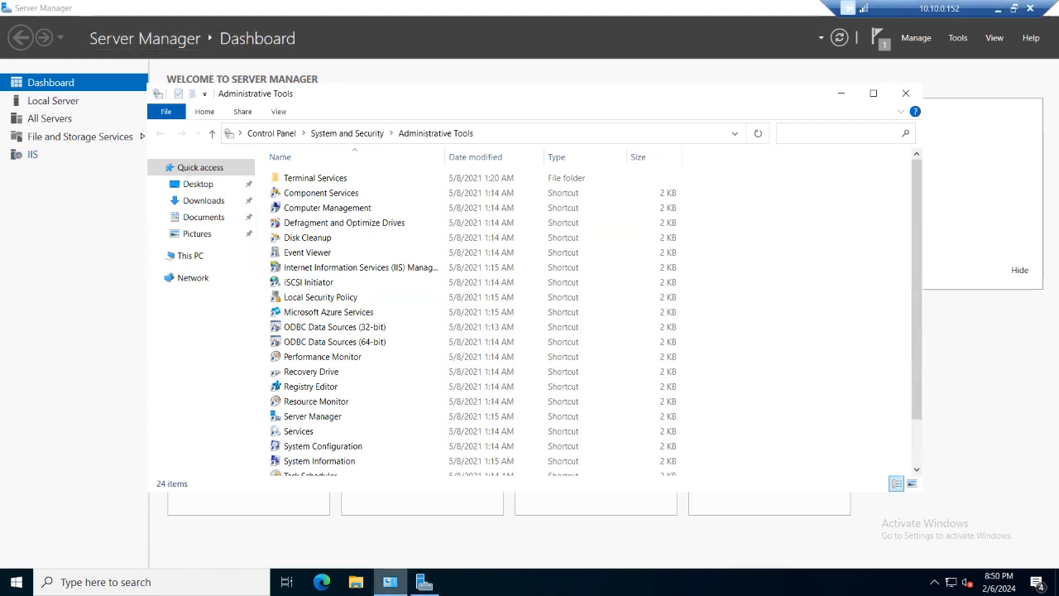
Close the open Administrative Tools window, reopen it through a Windows search, and launch Internet Information Services (IIS) Manager.
{"action": "left_click", "coordinate": [330, 134]}
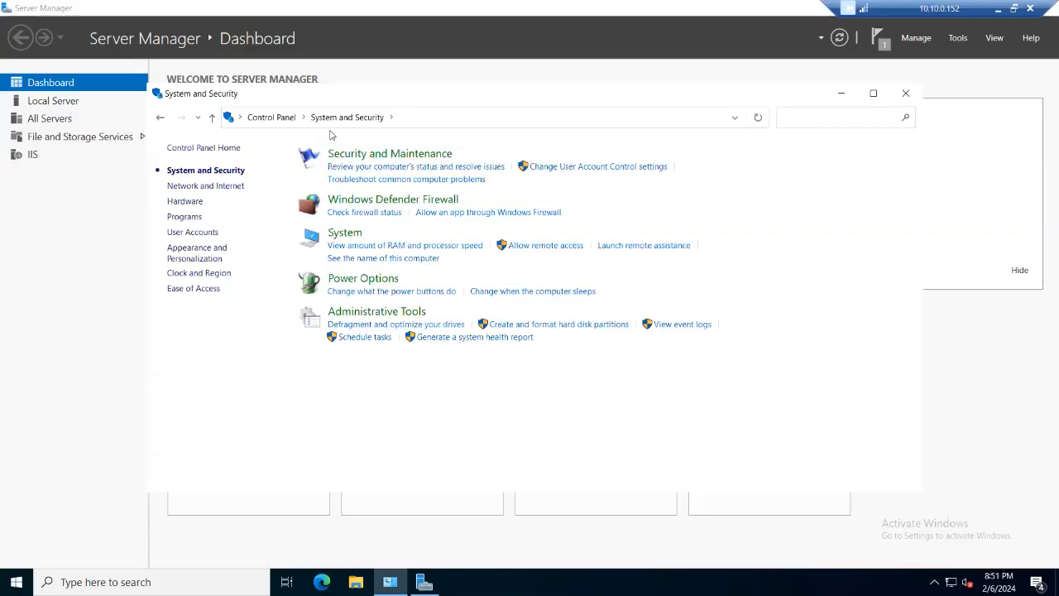
{"action": "left_click", "coordinate": [905, 96]}
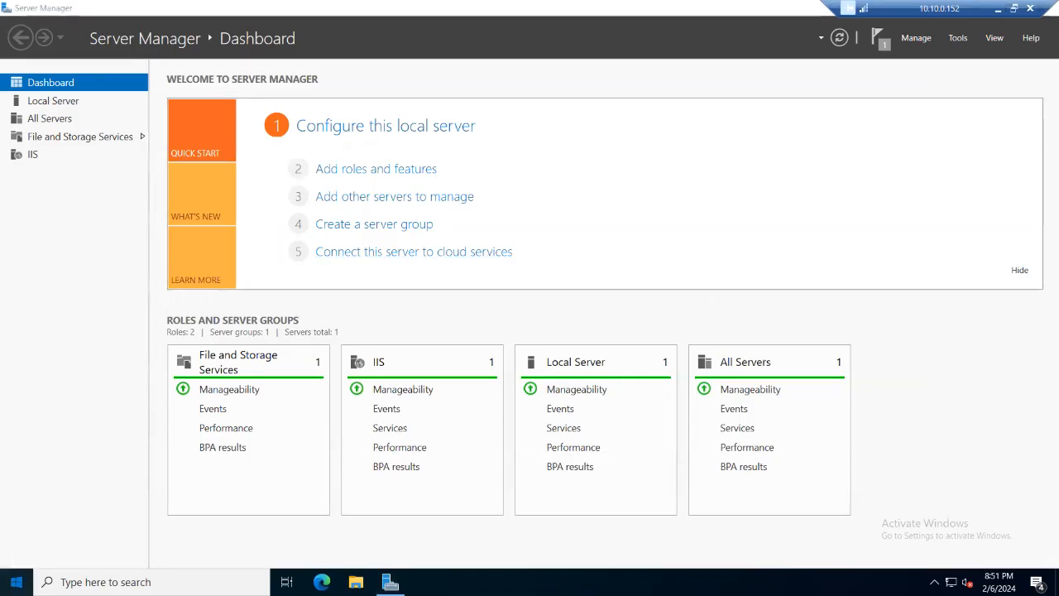
{"action": "key", "text": "super"}
{"action": "type", "text": "admini"}
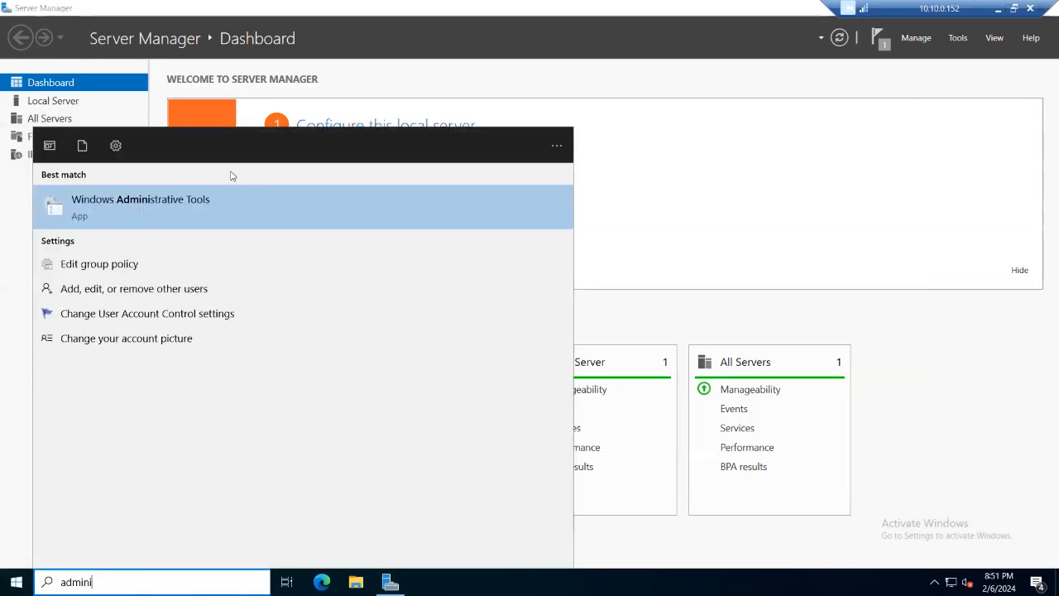
{"action": "left_click", "coordinate": [157, 200]}
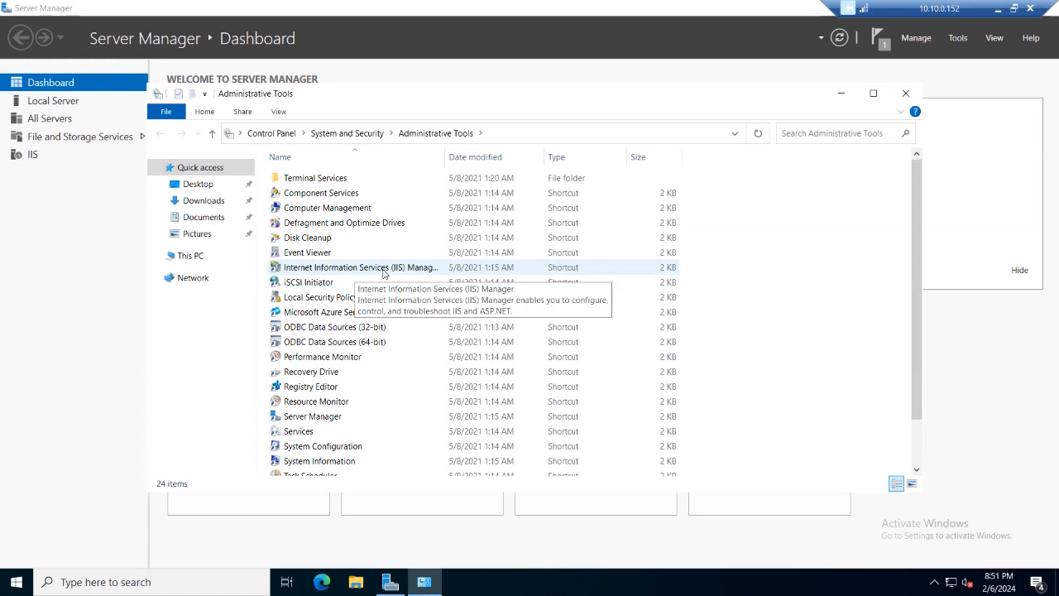
{"action": "double_click", "coordinate": [383, 271]}
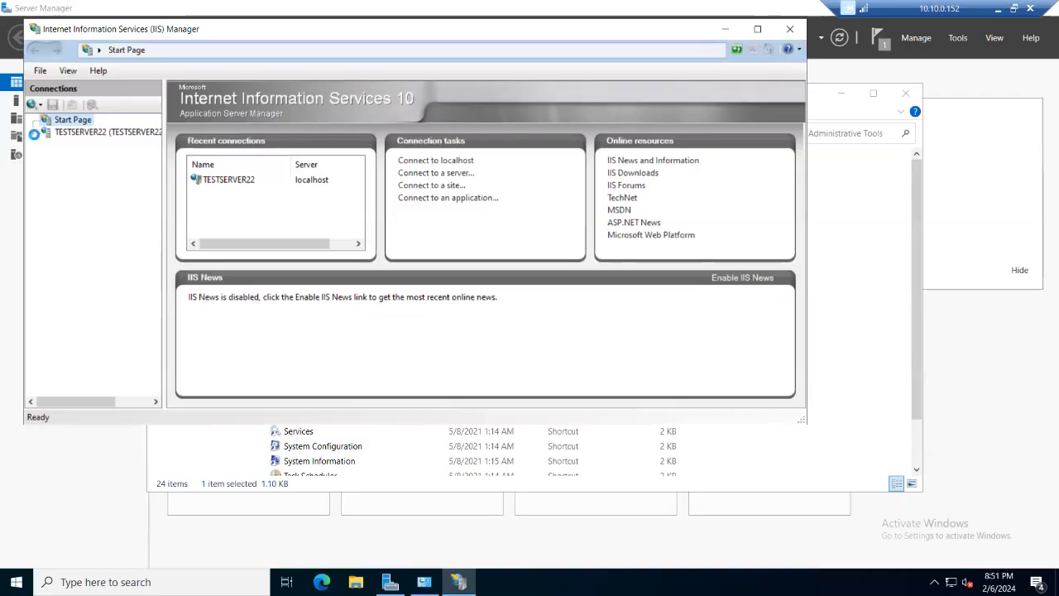
Expand TESTSERVER22 and its Sites, select Default Web Site, and browse it on *:80 (http).
{"action": "left_click", "coordinate": [37, 135]}
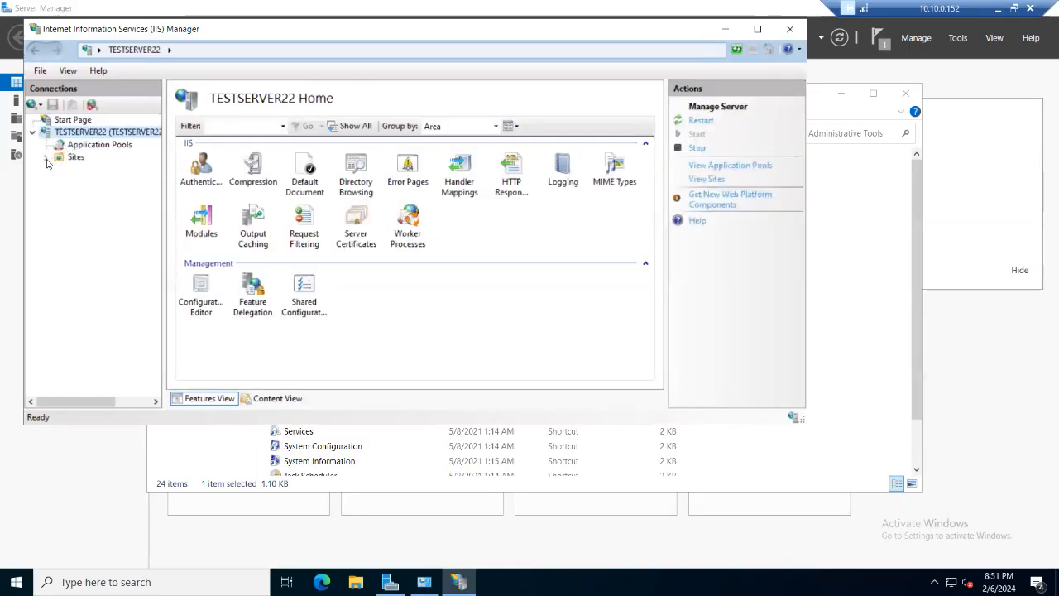
{"action": "left_click", "coordinate": [46, 157]}
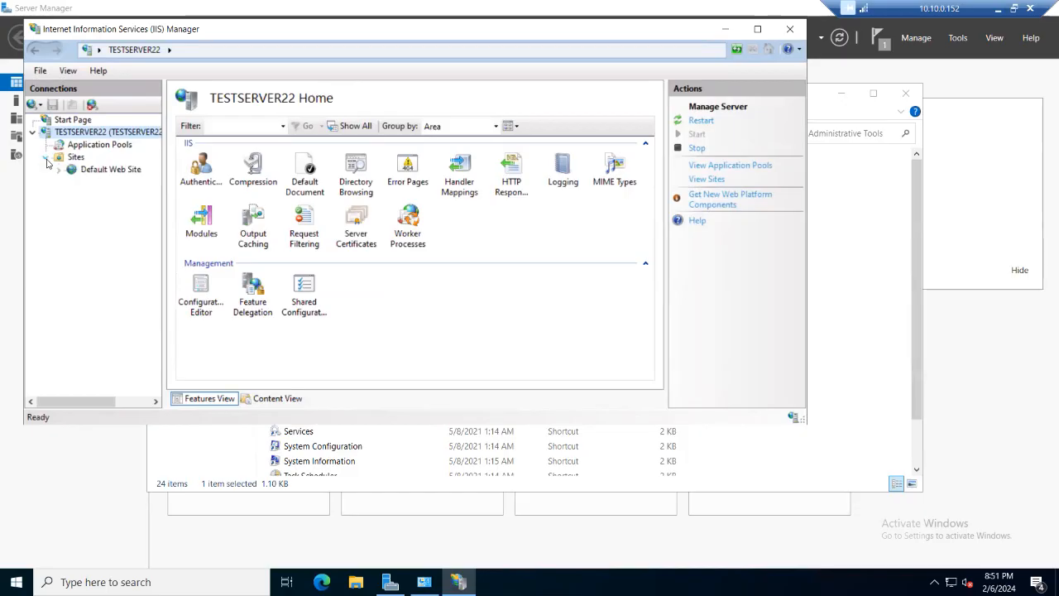
{"action": "left_click", "coordinate": [91, 172]}
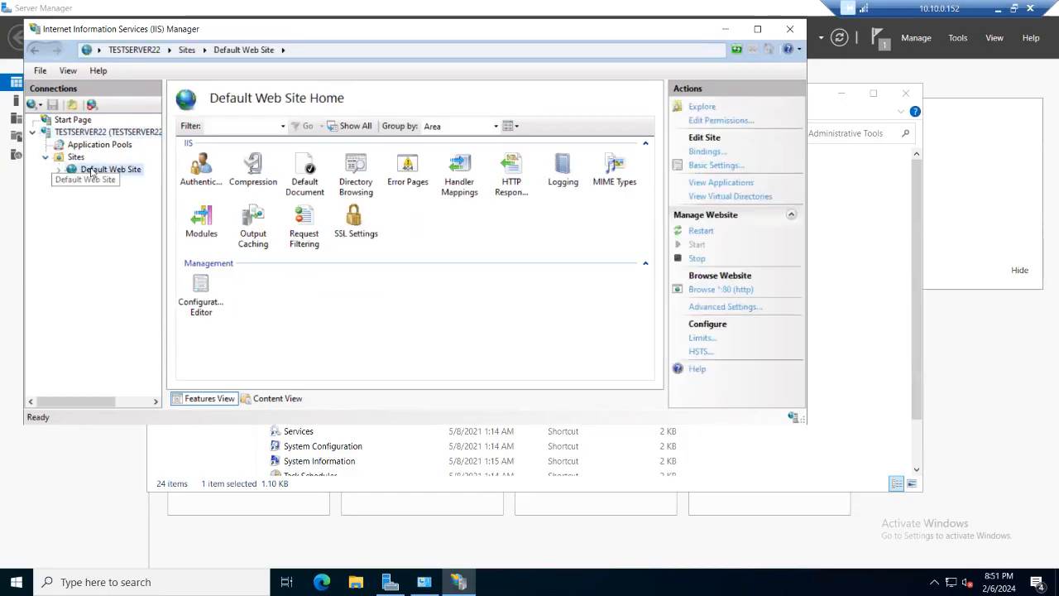
{"action": "left_click", "coordinate": [722, 291]}
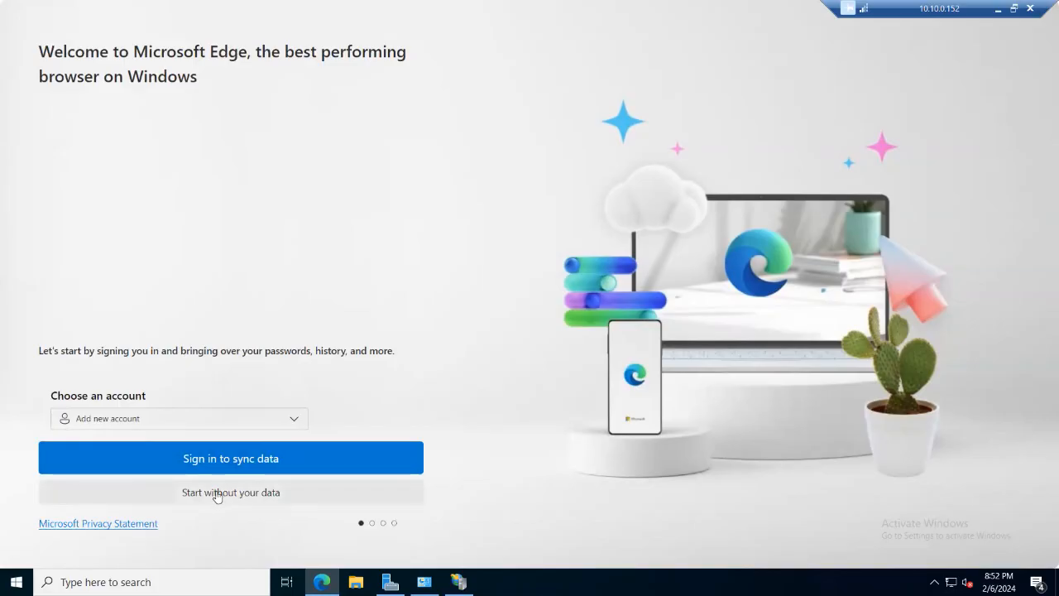
Complete the Microsoft Edge first-run setup without signing in or importing Google data, and turn off the option to personalize Microsoft experiences.
{"action": "left_click", "coordinate": [216, 494]}
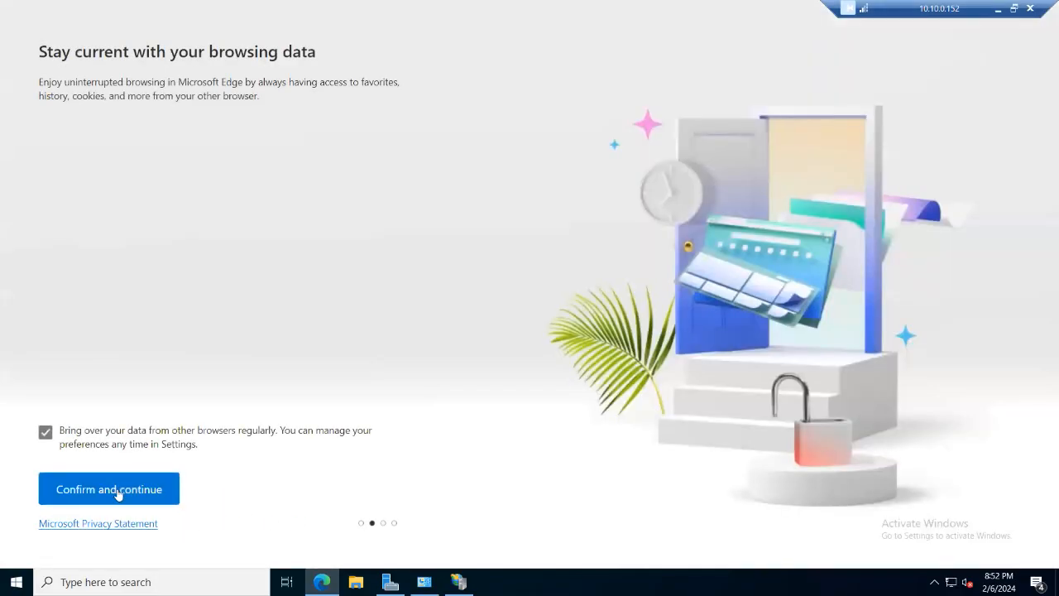
{"action": "left_click", "coordinate": [117, 490]}
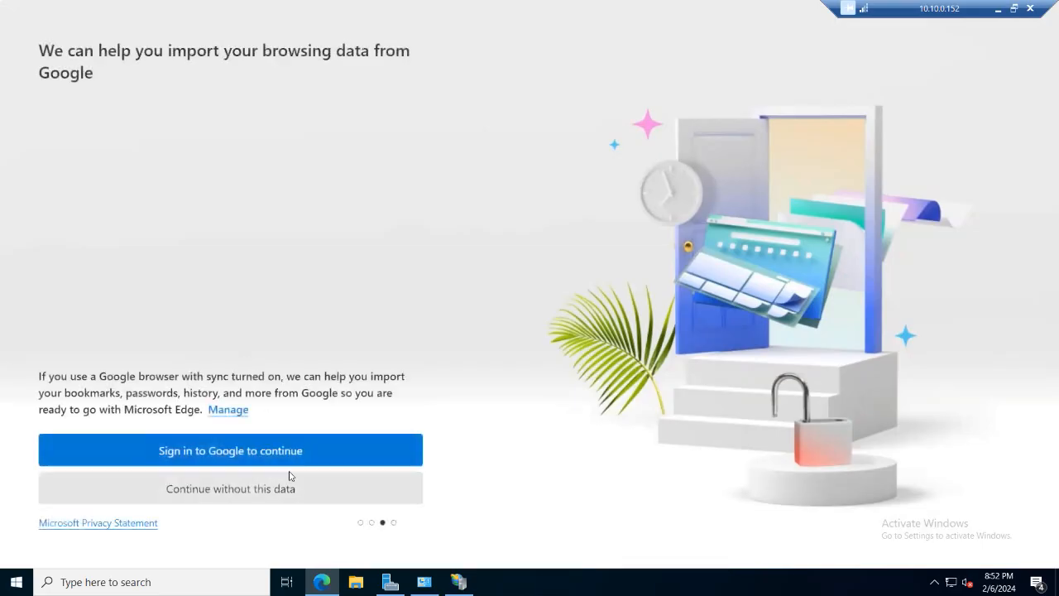
{"action": "left_click", "coordinate": [227, 498]}
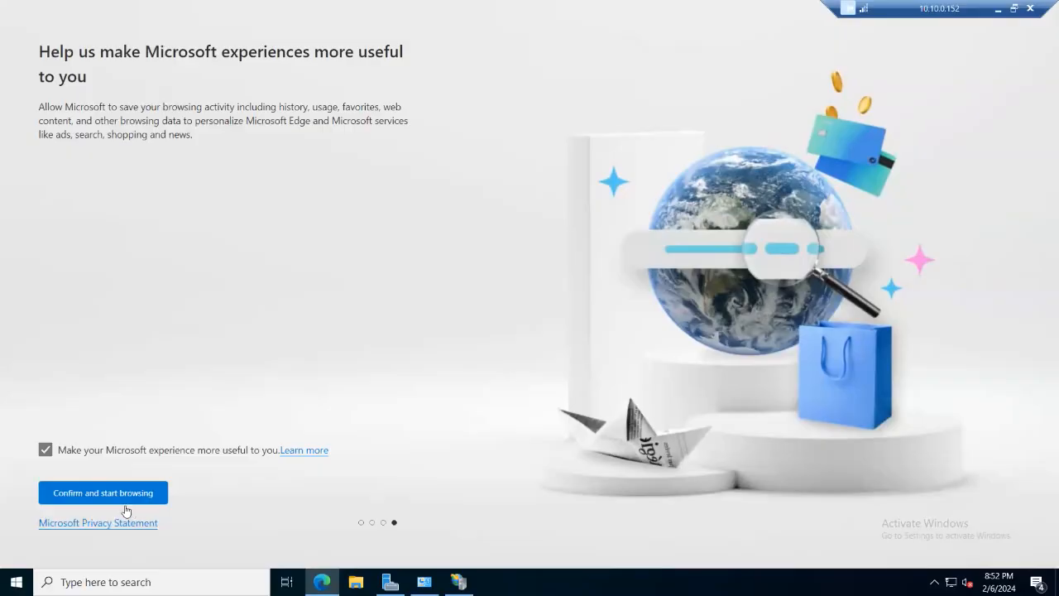
{"action": "left_click", "coordinate": [45, 450]}
{"action": "left_click", "coordinate": [108, 495]}
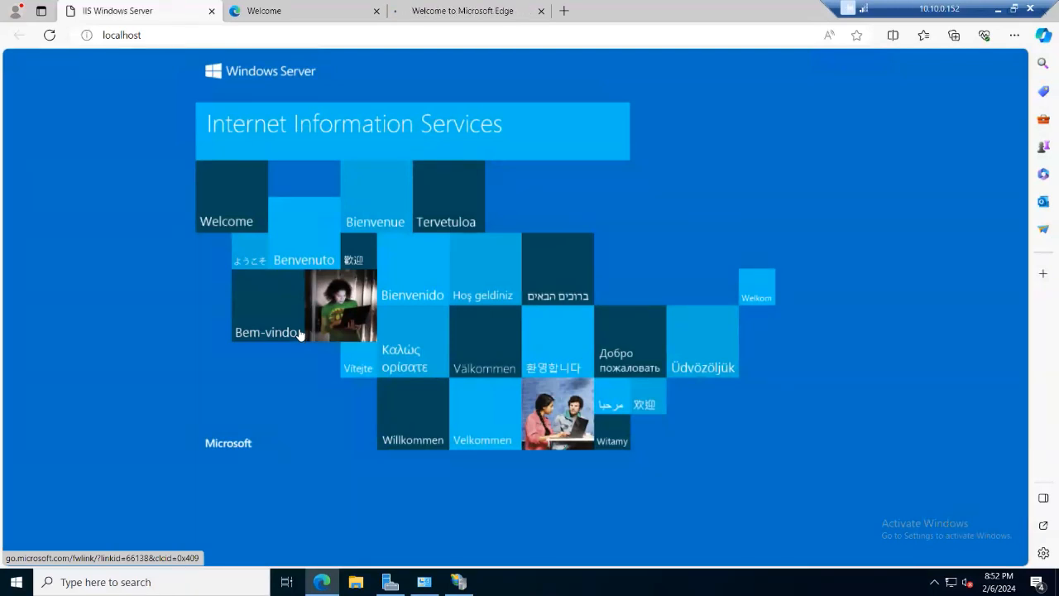
View the site information for the localhost page.
{"action": "left_click", "coordinate": [88, 37]}
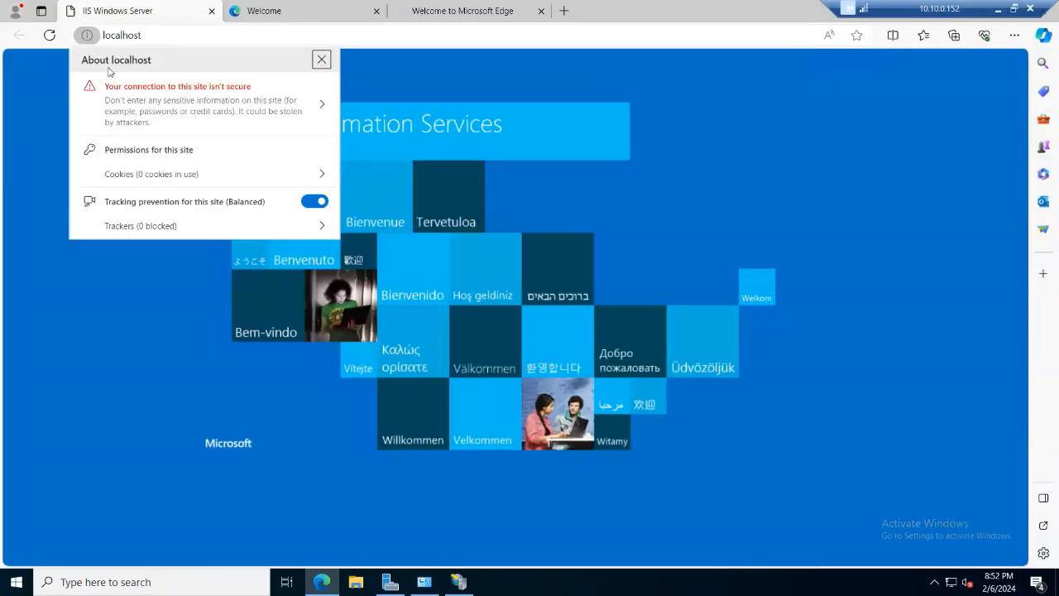